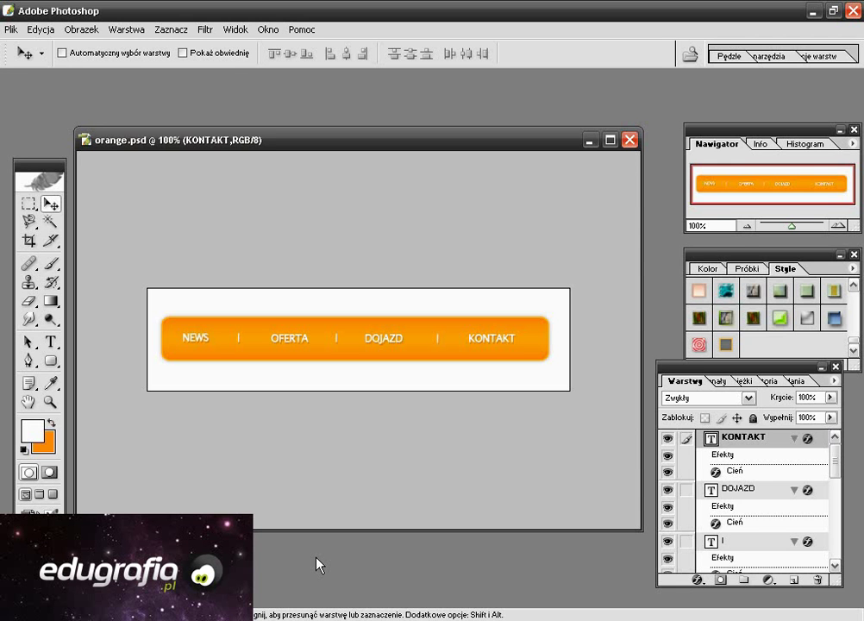
Create a new blank white document, Bez nazwy 1, with the default settings
click(11, 29)
click(33, 49)
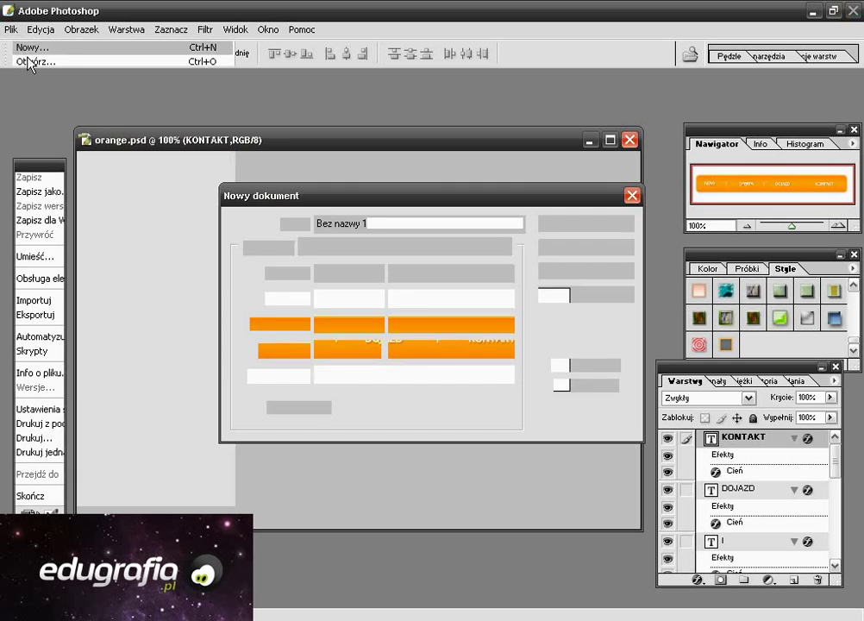
click(566, 224)
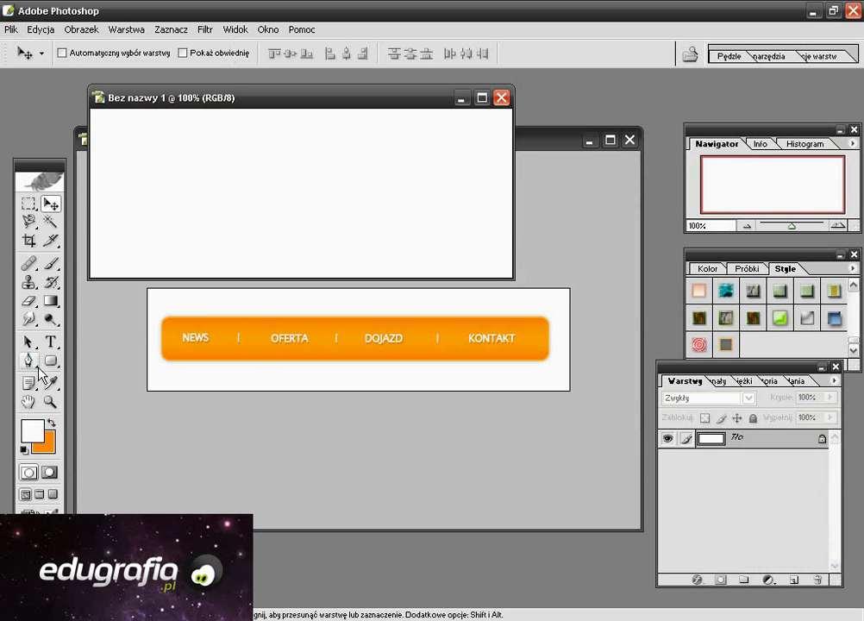
Crop the new canvas to a wide, short strip
click(29, 240)
mouse_move(97, 144)
mouse_down()
mouse_move(518, 254)
mouse_move(511, 255)
mouse_up()
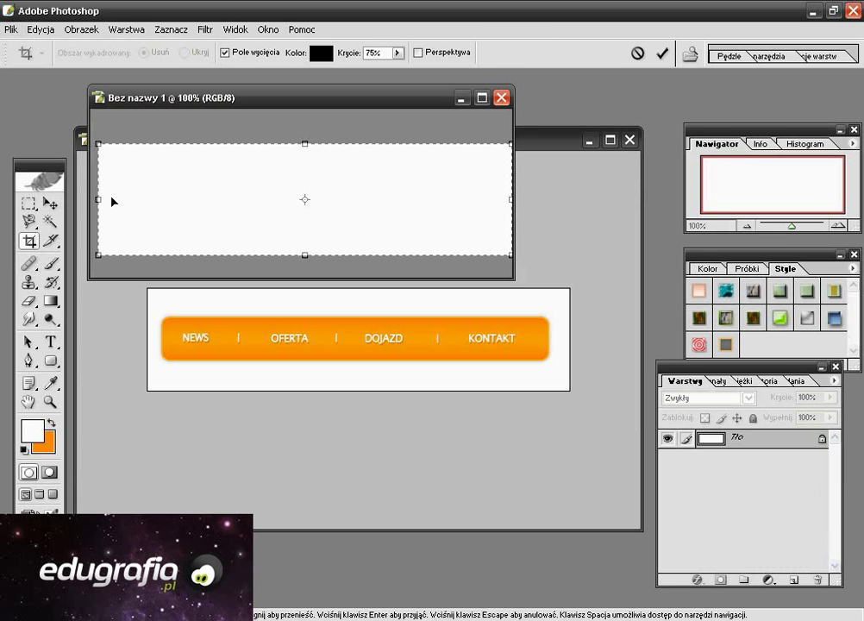
drag(98, 200, 91, 199)
key(Return)
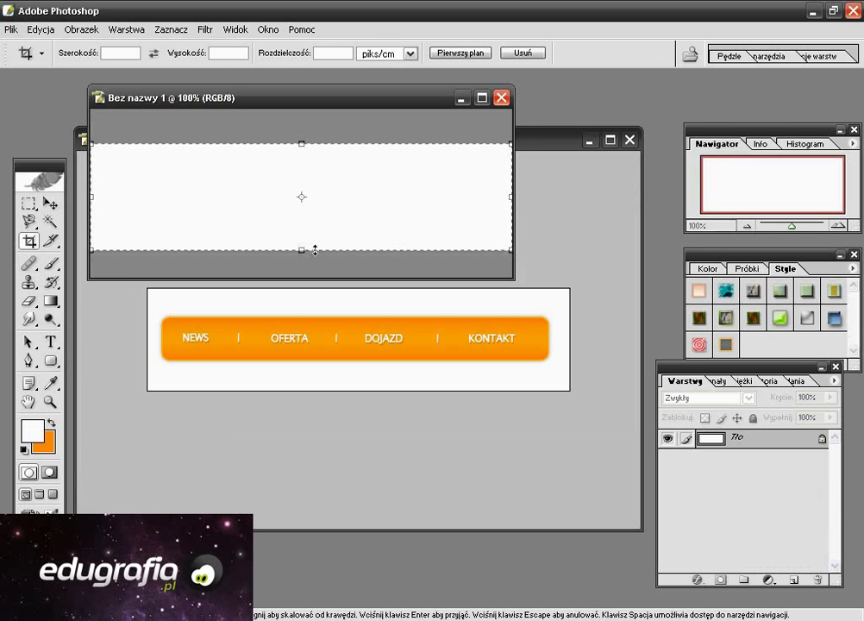
Minimize orange.psd, centre the new document and set the foreground to orange
click(580, 142)
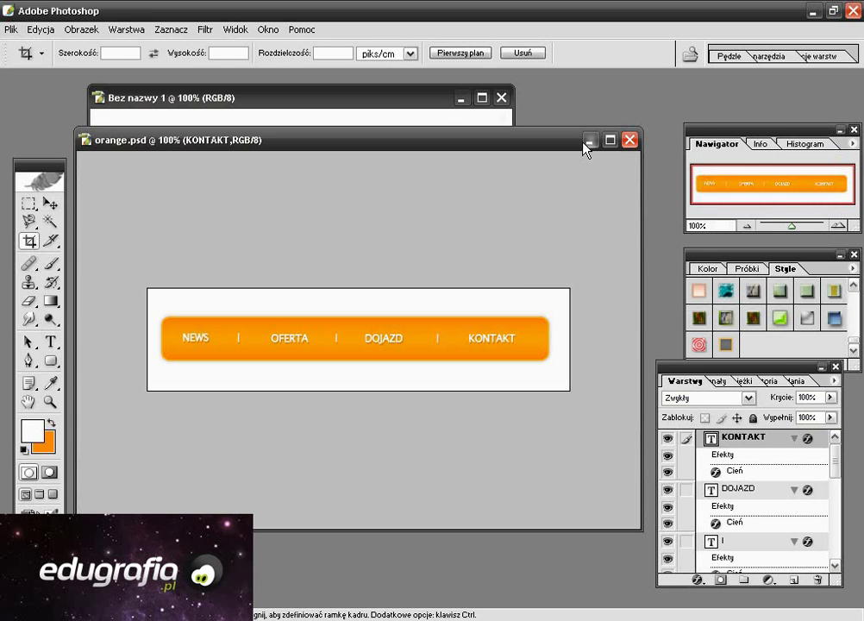
click(585, 143)
drag(405, 99, 466, 259)
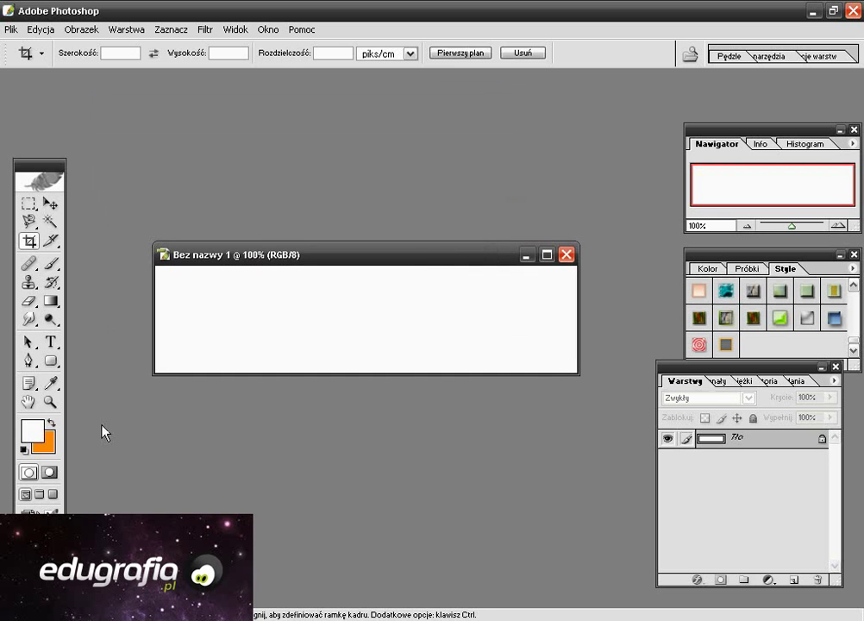
click(51, 423)
click(35, 435)
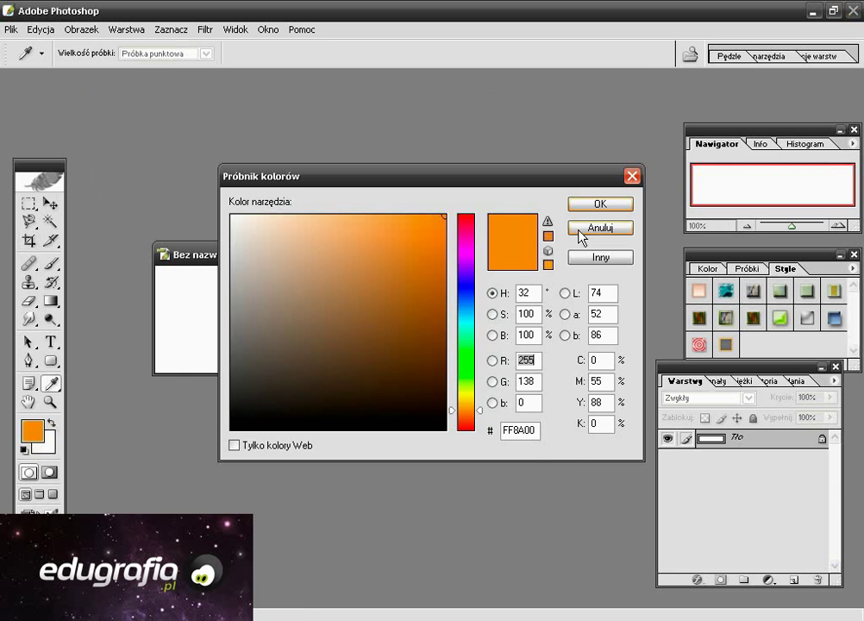
Keep FF8A00 as foreground, add a new layer and draw a rounded orange bar
click(585, 204)
click(790, 583)
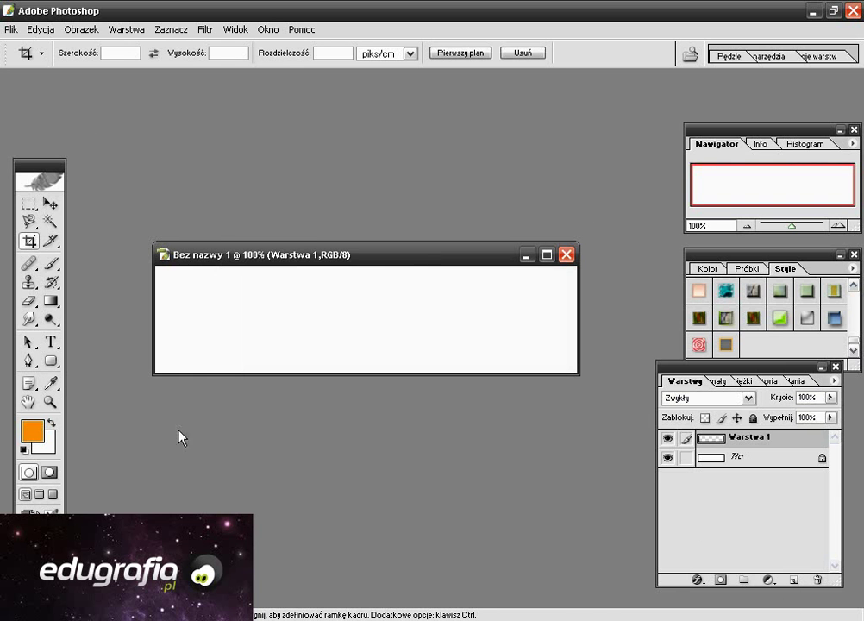
drag(51, 361, 135, 377)
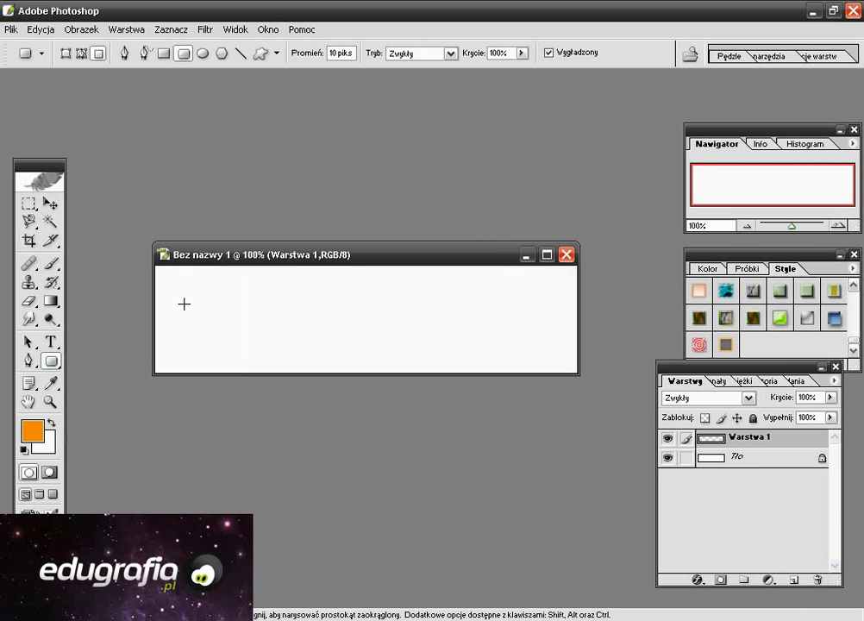
mouse_move(165, 284)
mouse_down()
mouse_move(542, 346)
mouse_move(569, 340)
mouse_up()
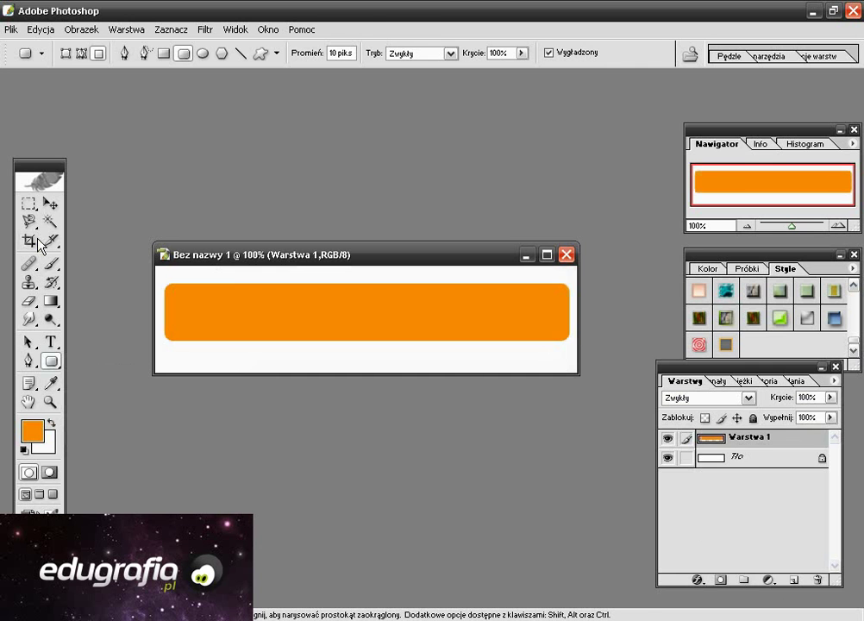
Nudge the orange bar slightly lower and reposition the document window
key(v)
drag(248, 308, 252, 312)
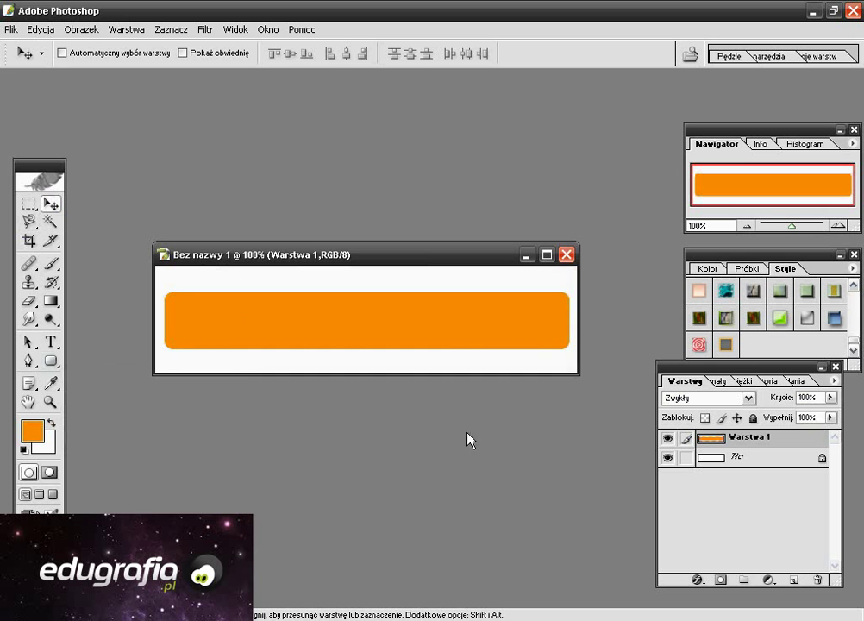
drag(418, 254, 395, 273)
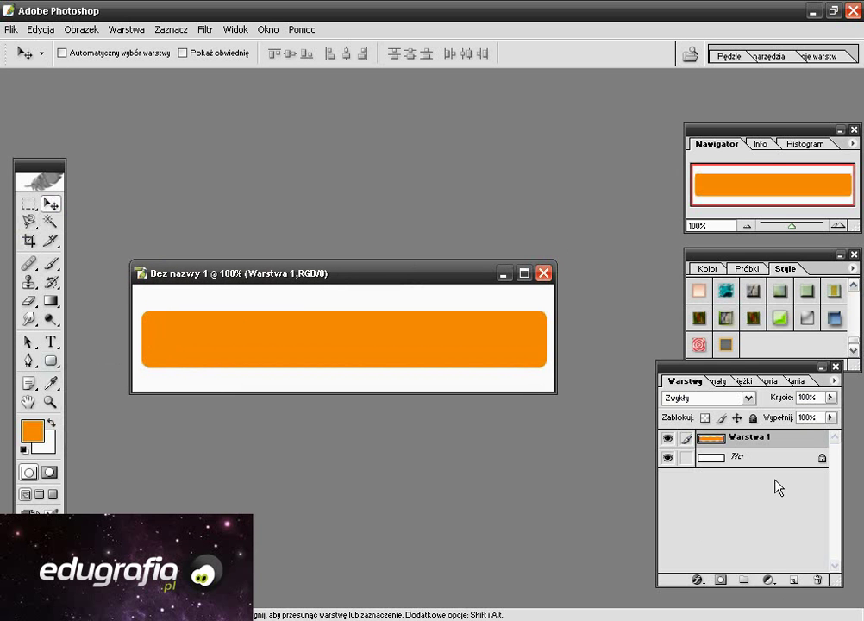
Apply a glossy preset style to the bar and open its blending options
click(726, 344)
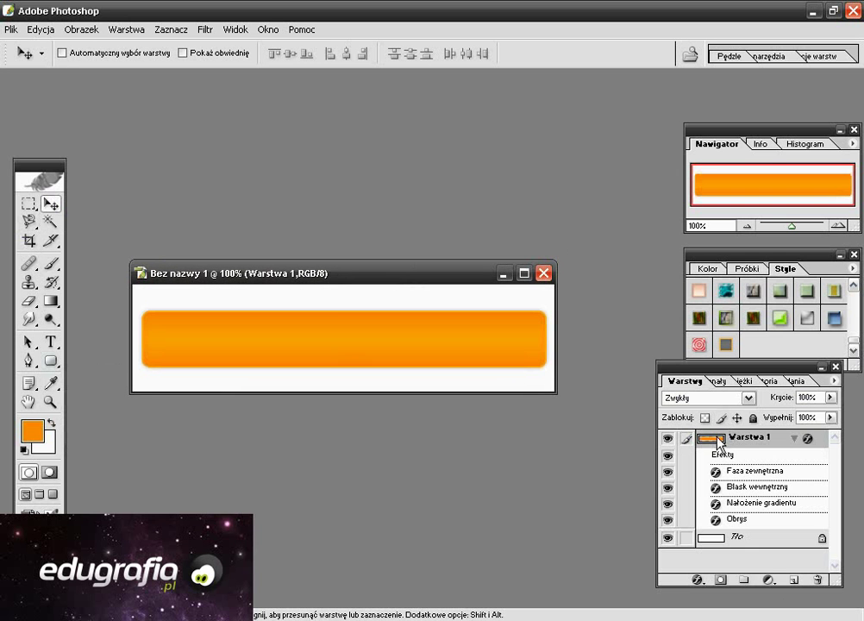
right_click(711, 438)
click(668, 484)
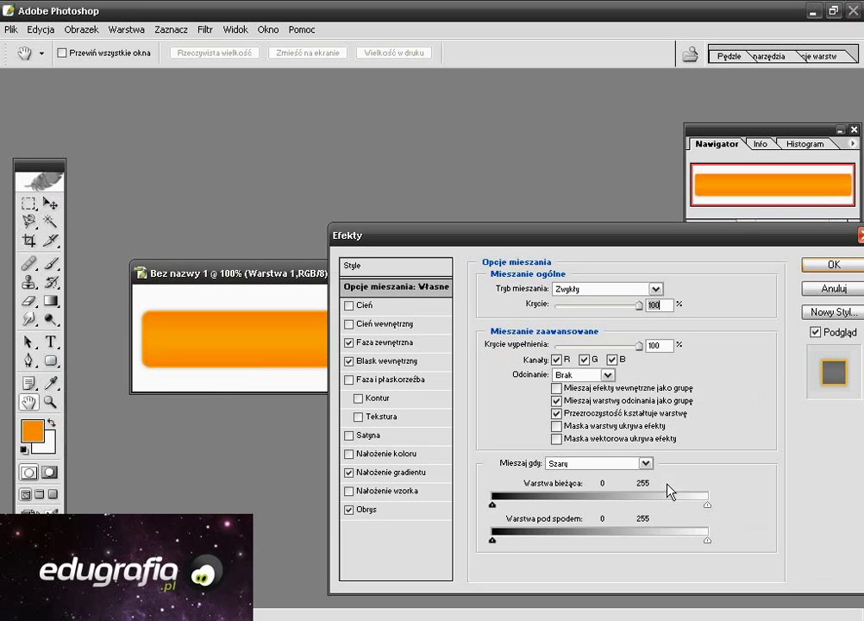
Adjust the Faza zewnętrzna, Blask wewnętrzny and Nałożenie gradientu effects
click(388, 344)
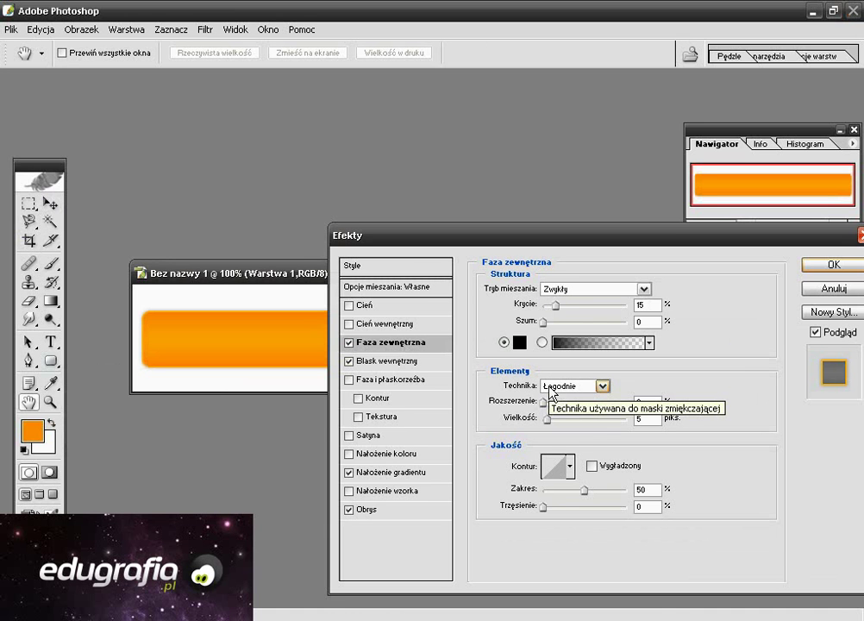
click(380, 361)
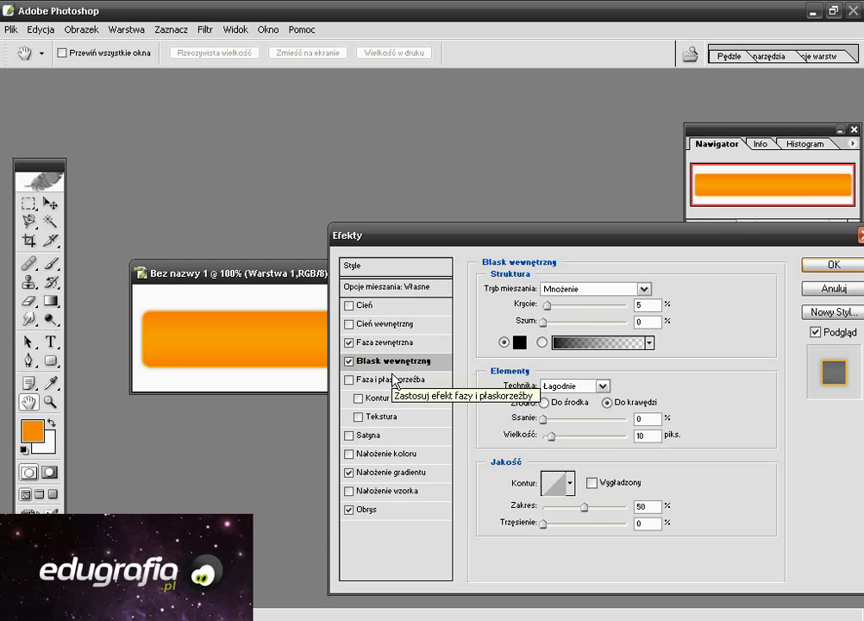
click(397, 473)
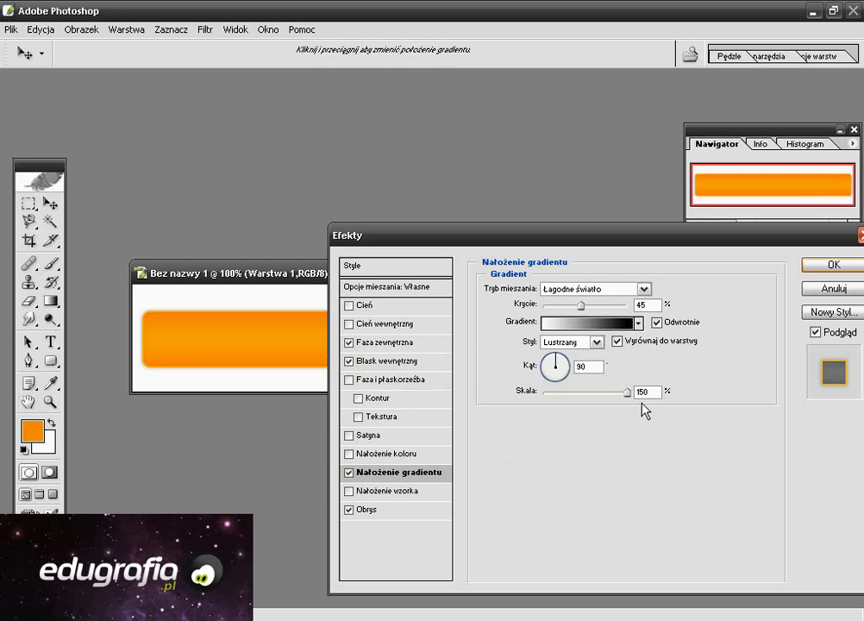
Make the 2 px Obrys stroke light orange FFB335 and apply the style
click(369, 510)
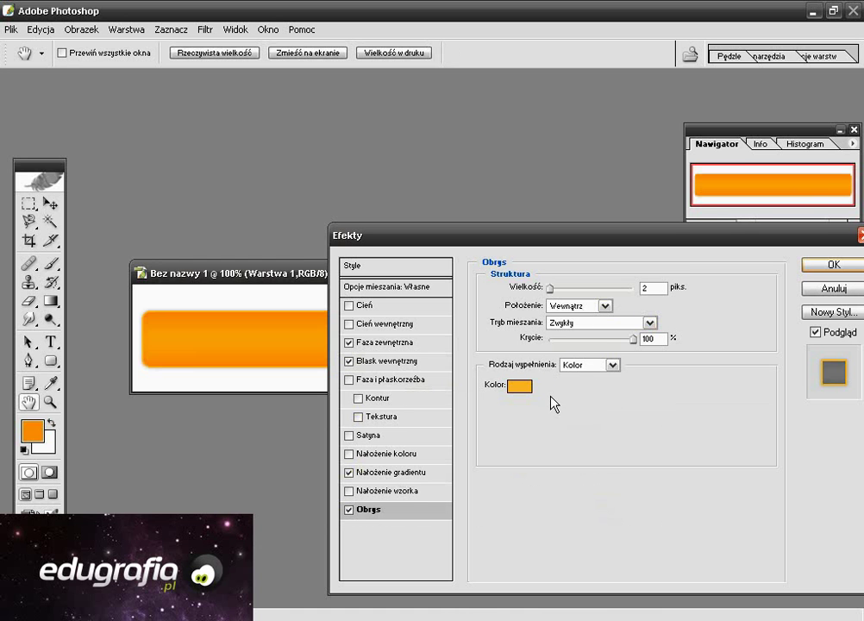
click(519, 386)
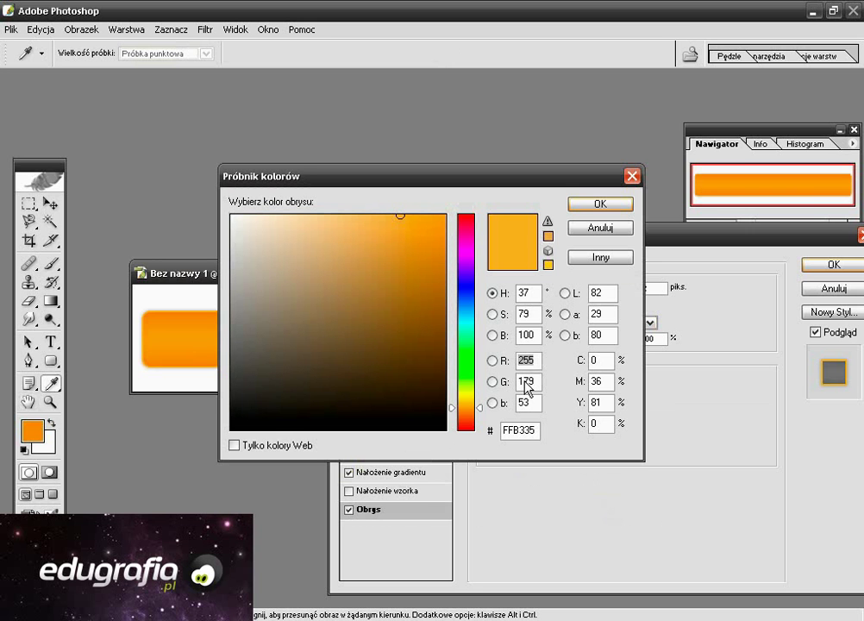
click(604, 205)
click(811, 266)
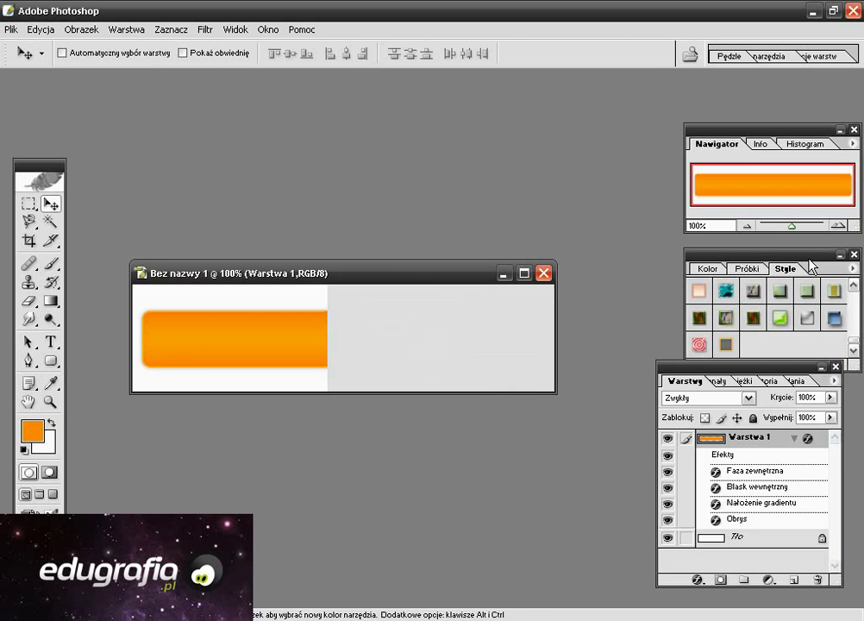
Set white foreground and prepare the Type tool with Lucida Sans 14 pt
click(54, 422)
click(51, 342)
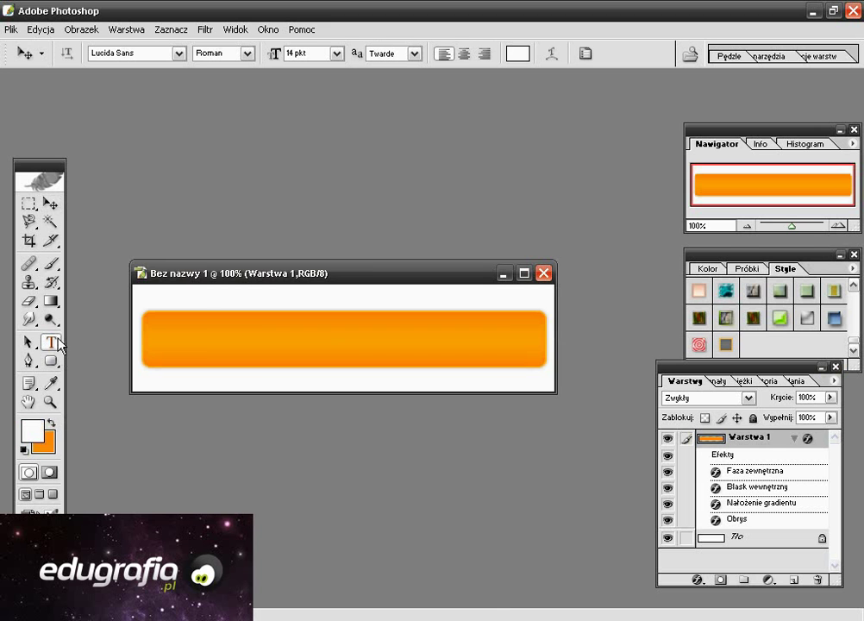
click(179, 54)
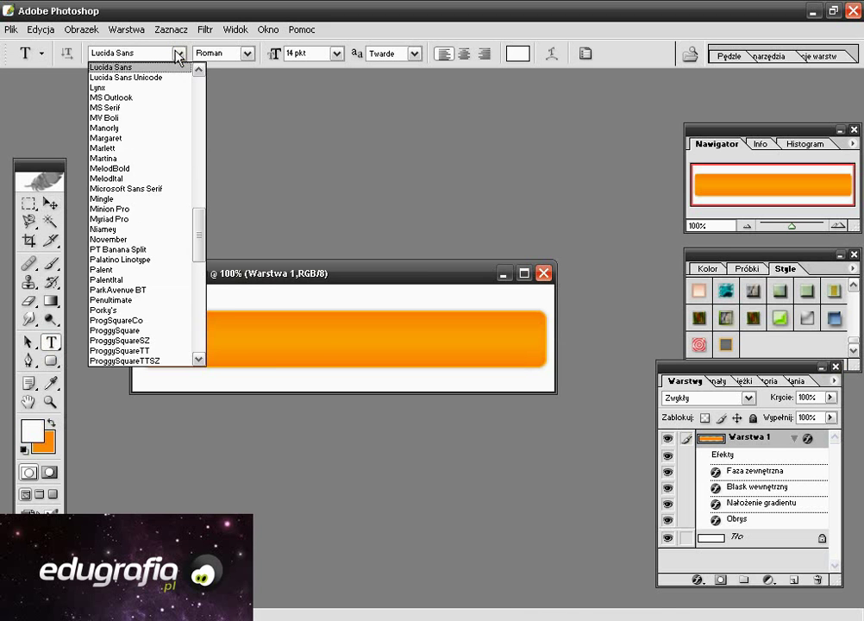
drag(222, 273, 252, 261)
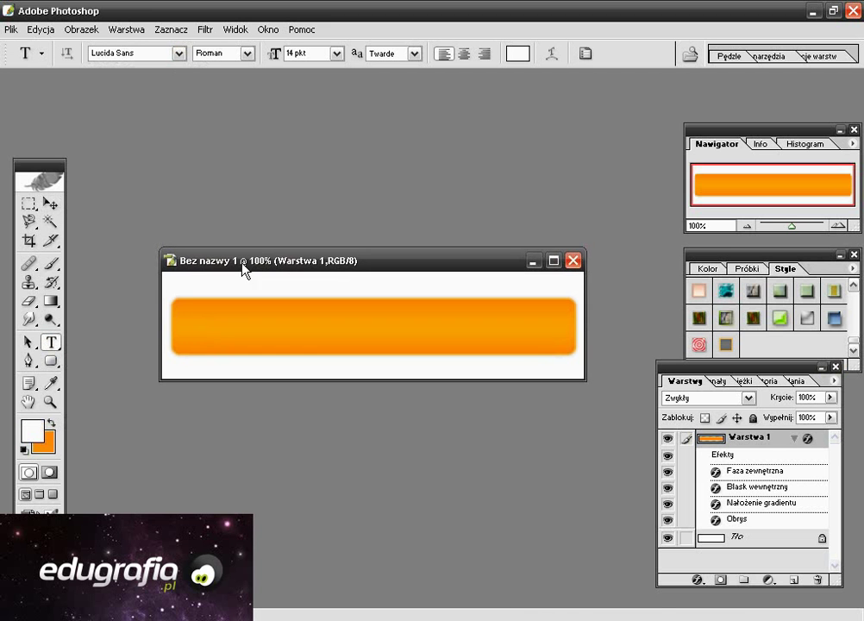
Add the text NEWS in a box at the bar's left end
drag(179, 307, 347, 356)
text(NEWS)
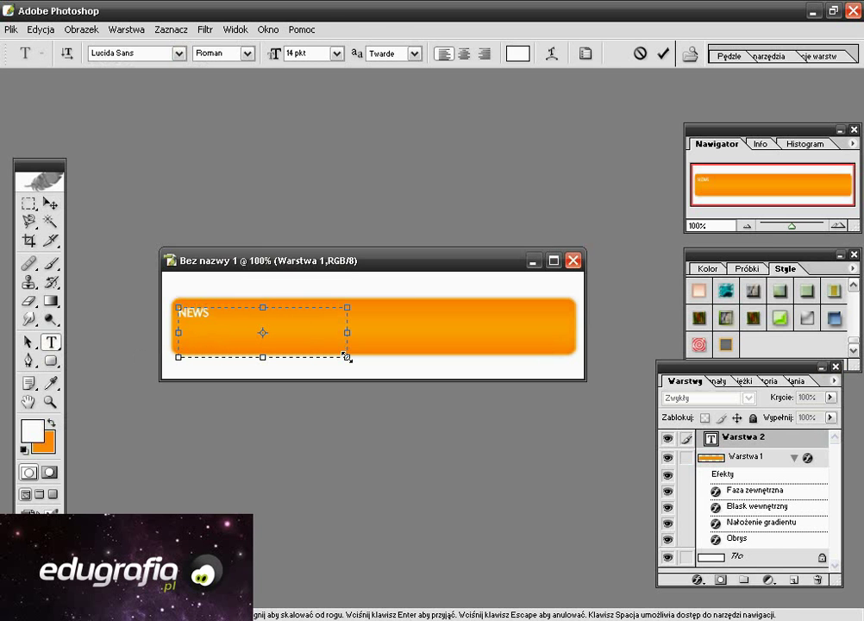
click(51, 203)
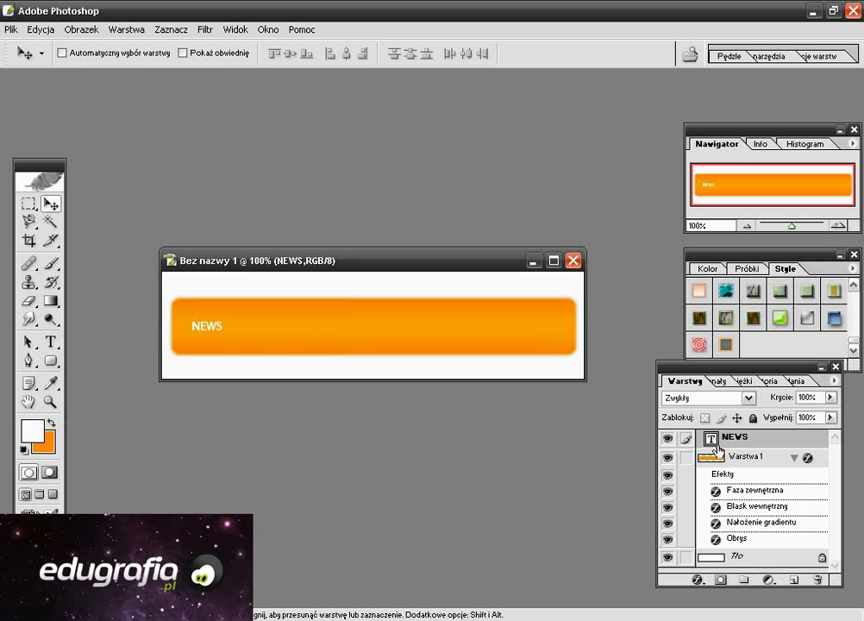
right_click(720, 441)
Open the blending options for the NEWS text layer
key(Escape)
right_click(720, 439)
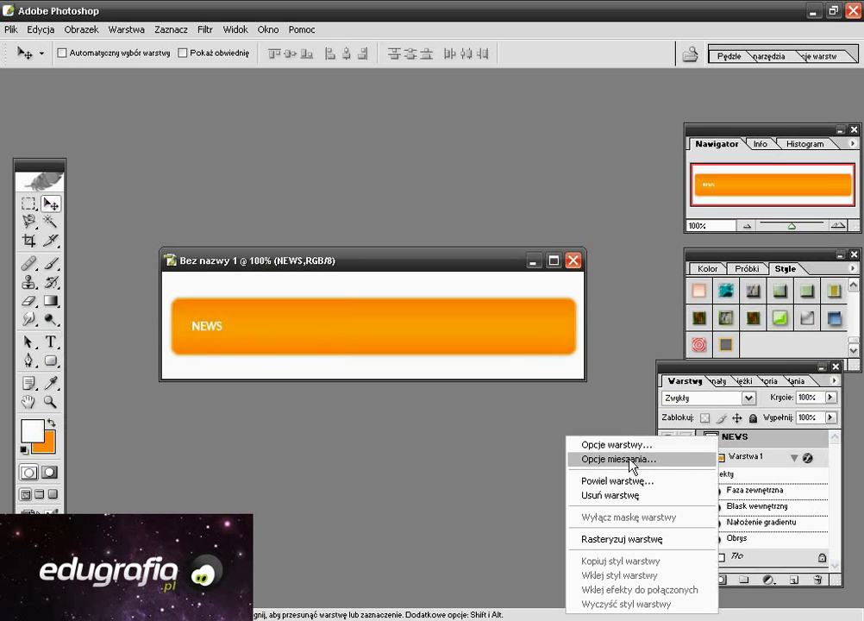
click(634, 464)
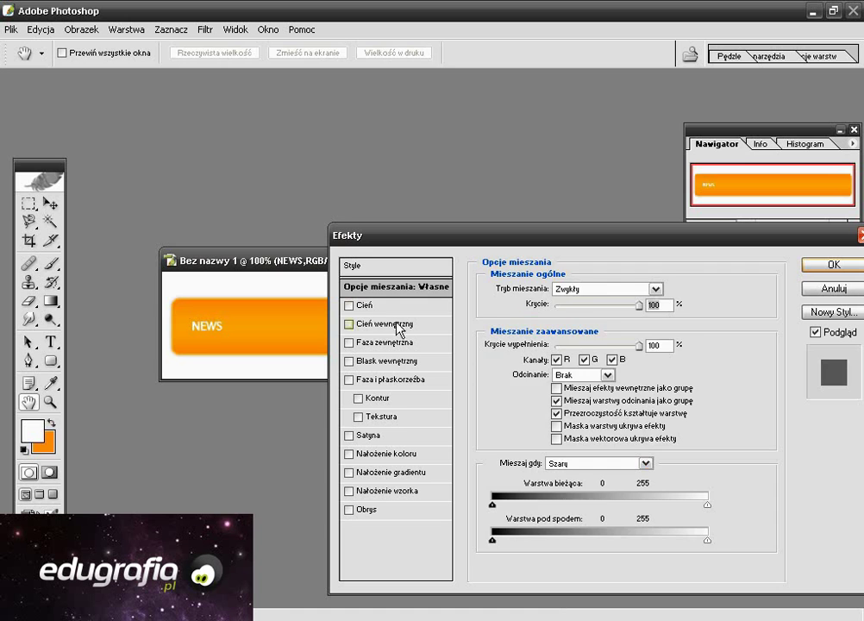
Enable a drop shadow with 23% opacity and 2 px distance
click(365, 307)
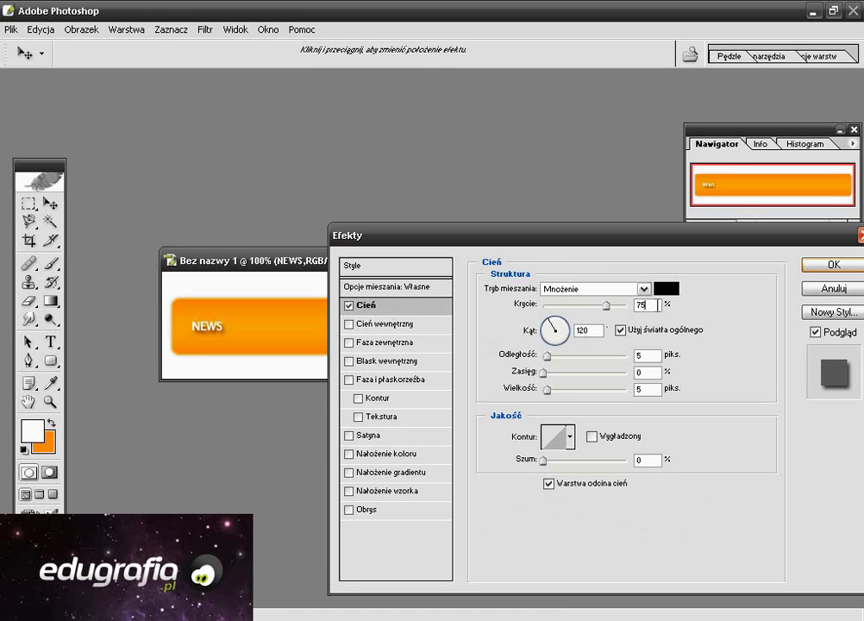
double_click(642, 305)
text(23)
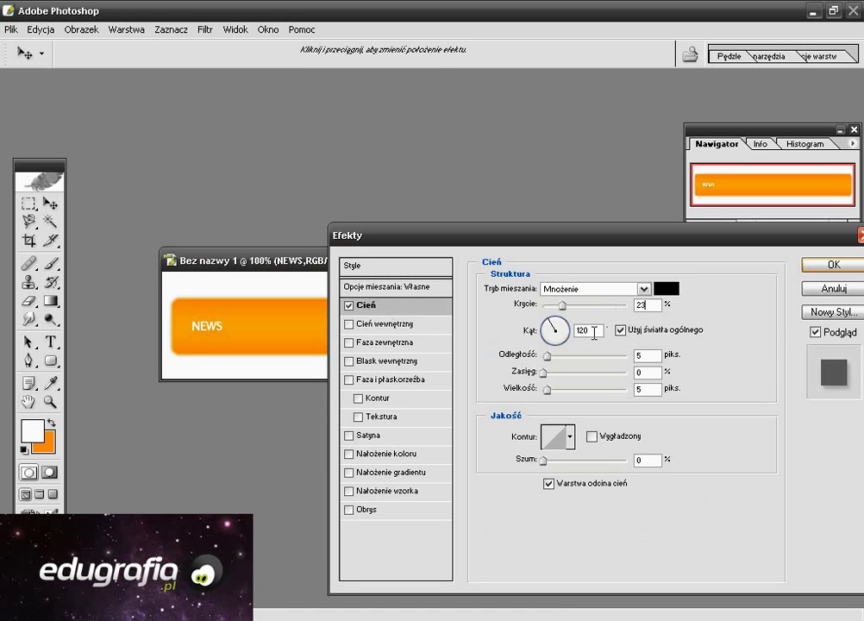
click(594, 332)
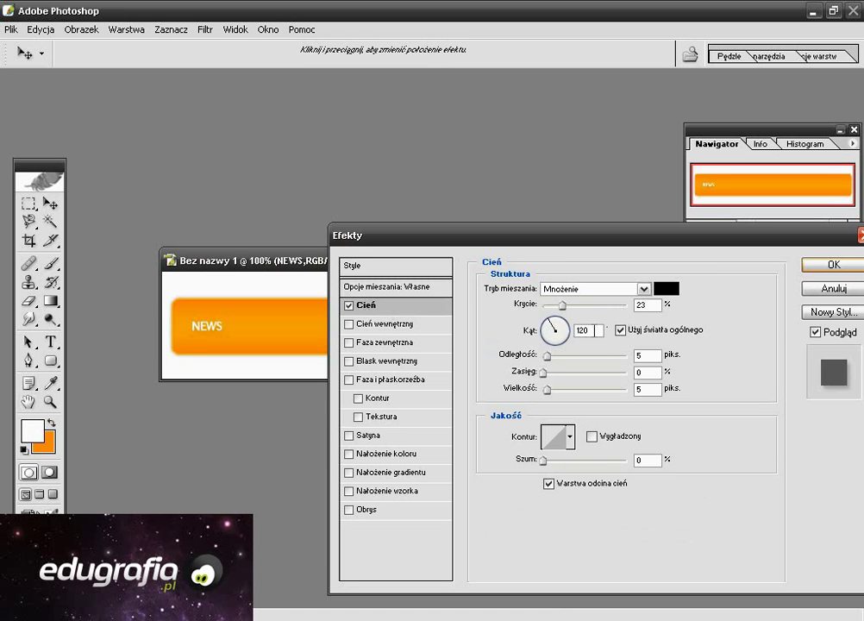
double_click(647, 354)
text(2)
double_click(648, 388)
Set the shadow size to 0 px, then duplicate NEWS and move the copy right
text(0)
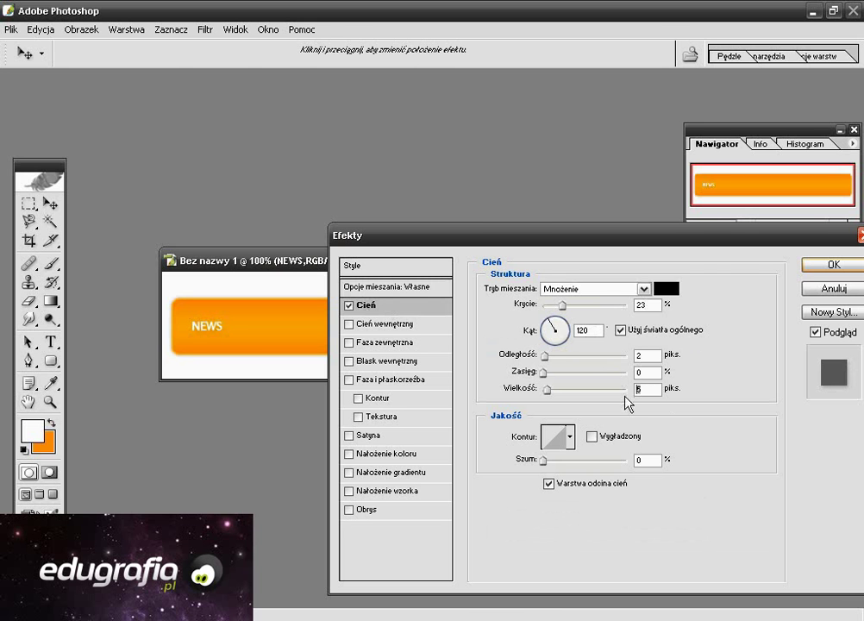
click(829, 264)
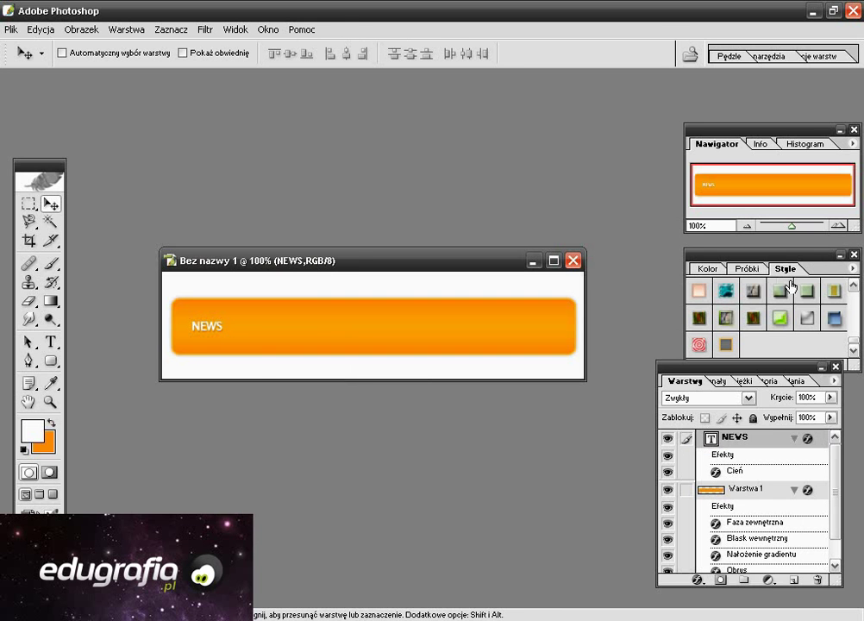
key(ctrl+j)
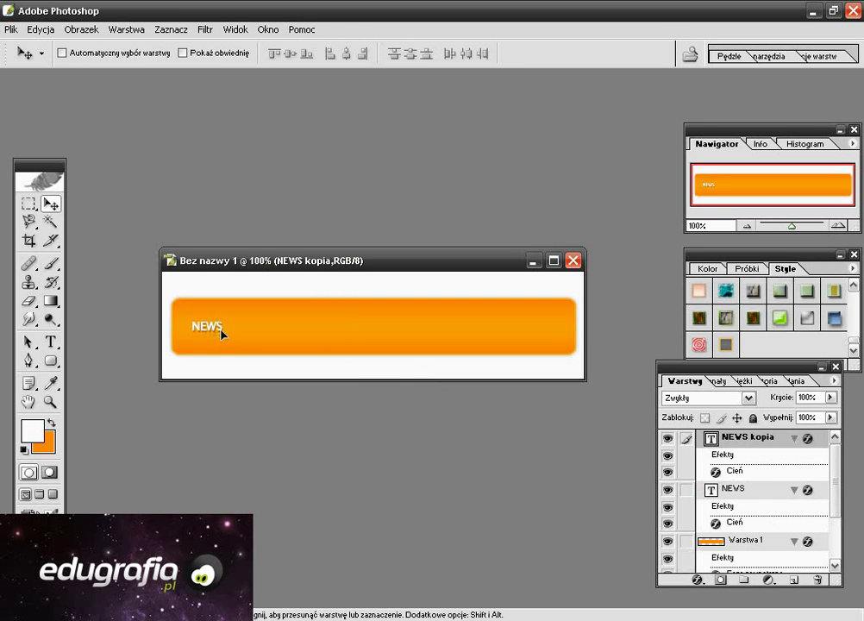
drag(240, 335, 272, 334)
Make two more NEWS copies and spread them toward the bar's right end
key(ctrl+j)
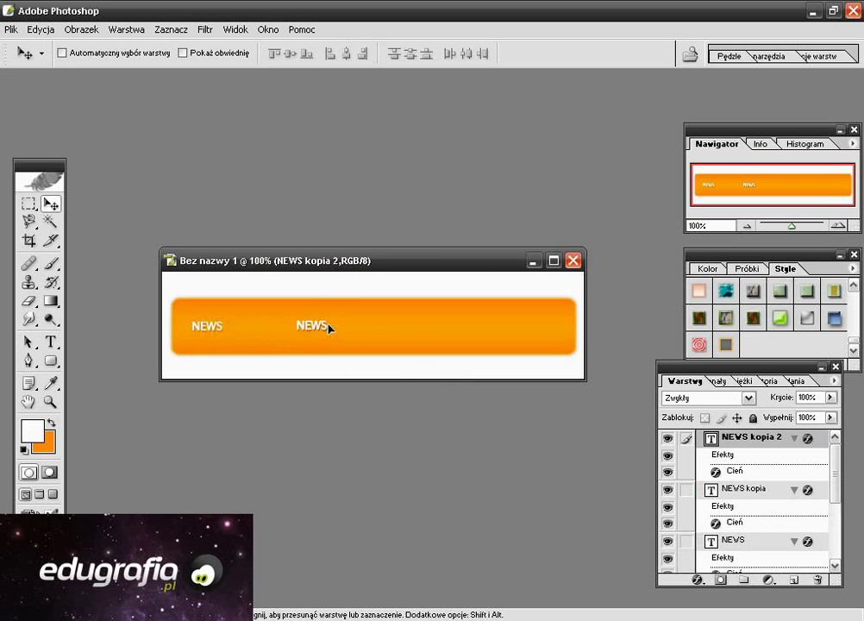
drag(401, 330, 417, 328)
key(ctrl+j)
drag(413, 325, 516, 332)
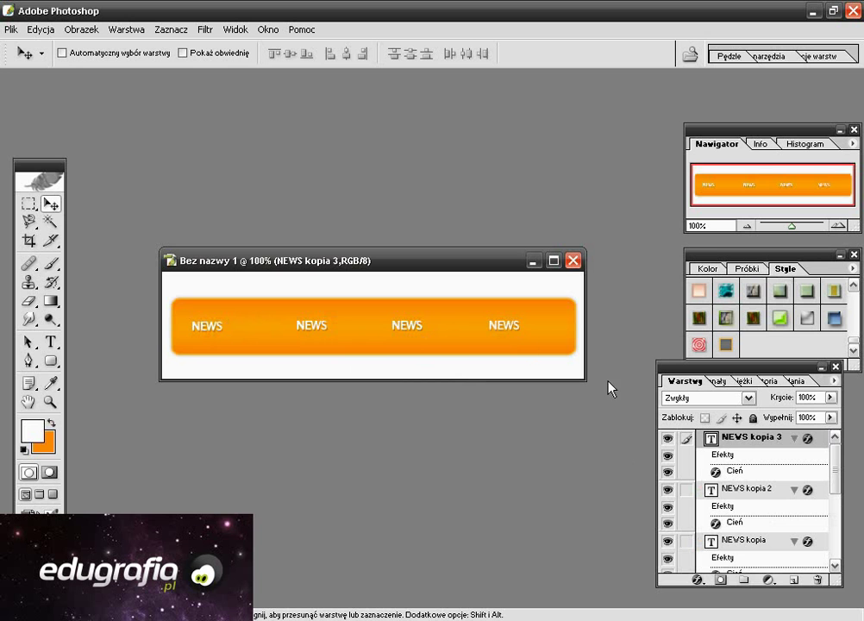
Retype the fourth and third copies as KONTAKT and DOJAZD, nudging DOJAZD left
double_click(712, 442)
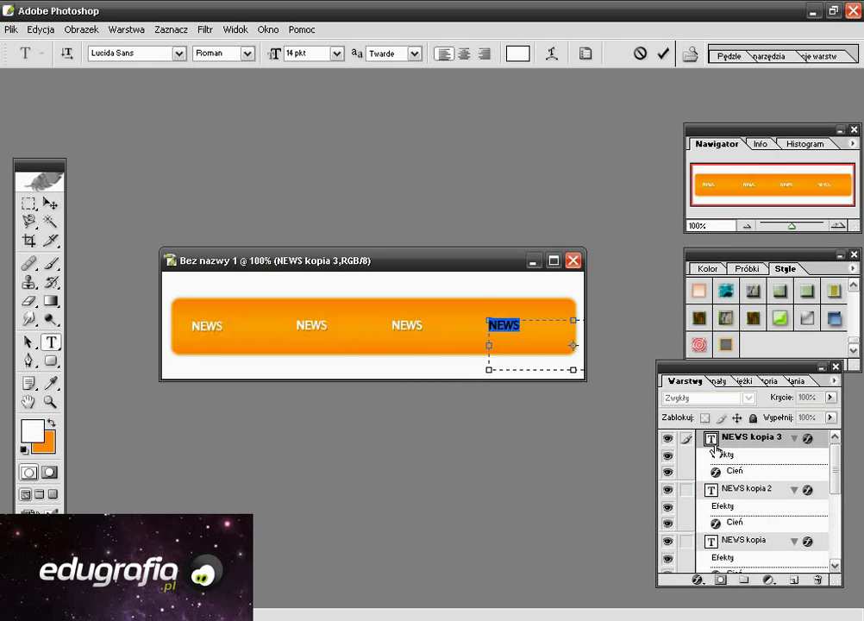
text(KONTAKT)
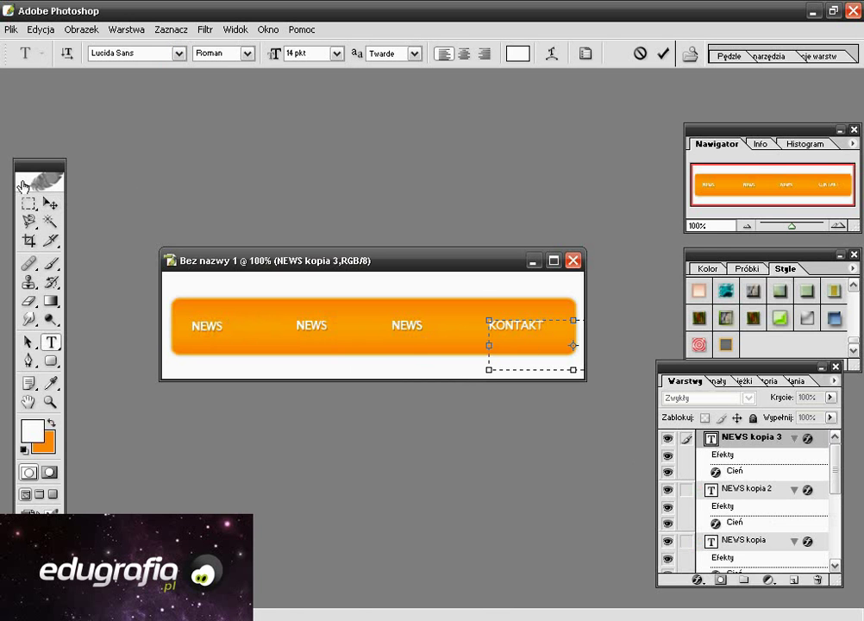
click(50, 204)
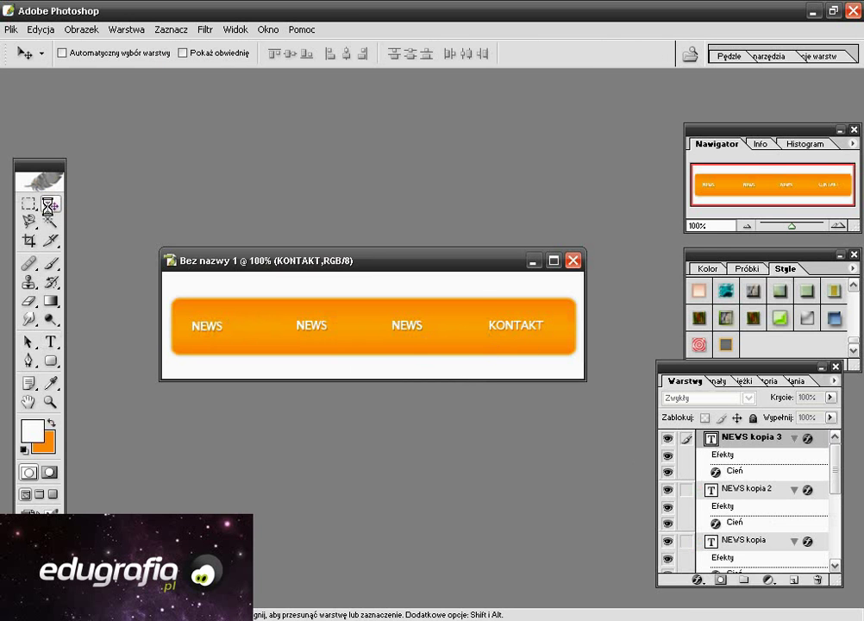
double_click(712, 490)
key(BackSpace)
text(DOJAZ)
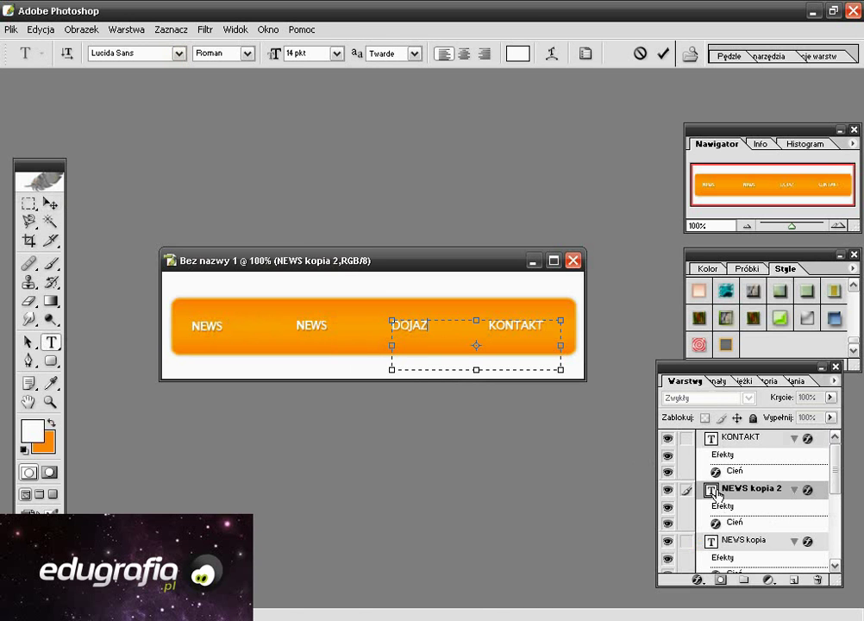
text(D)
click(50, 203)
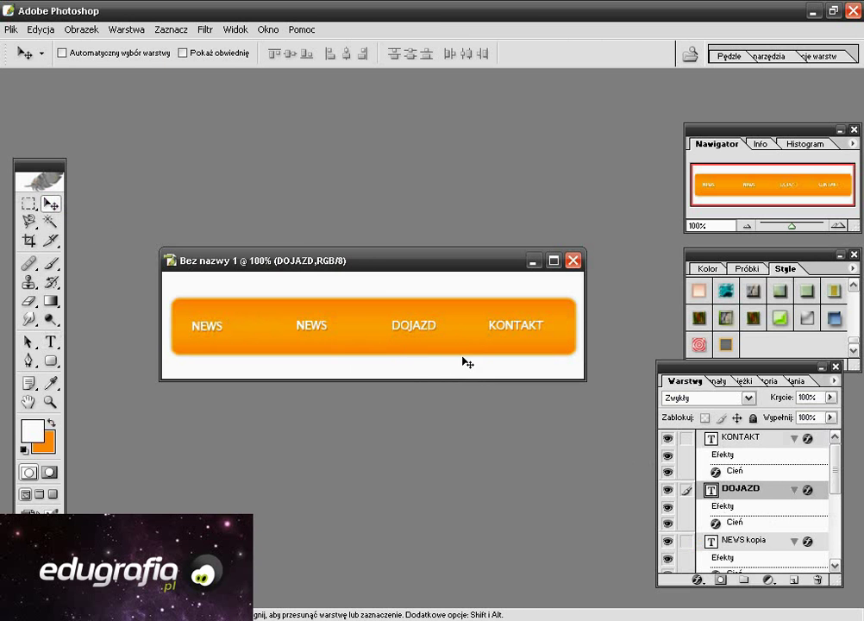
drag(415, 327, 408, 327)
Retype the second copy as O NAS and nudge it slightly left
double_click(728, 540)
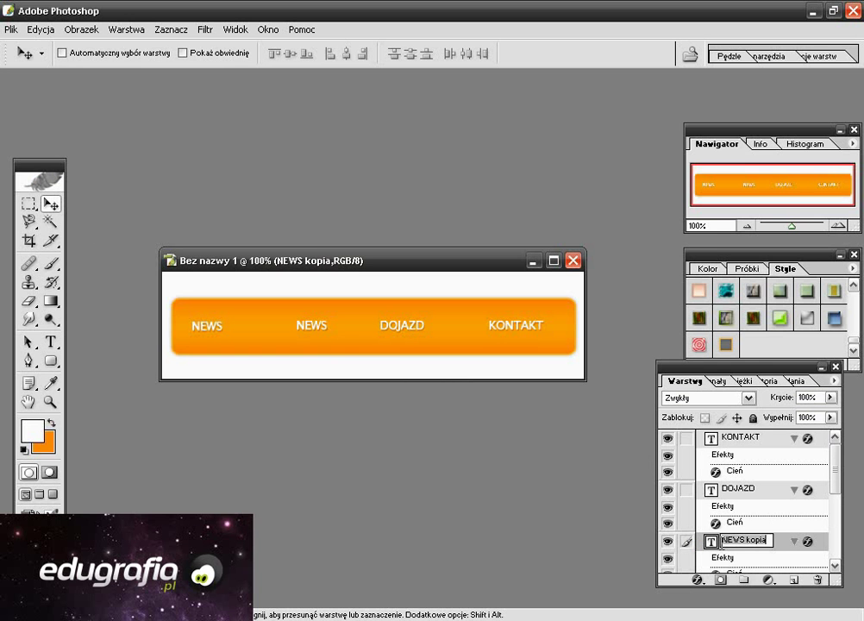
double_click(711, 542)
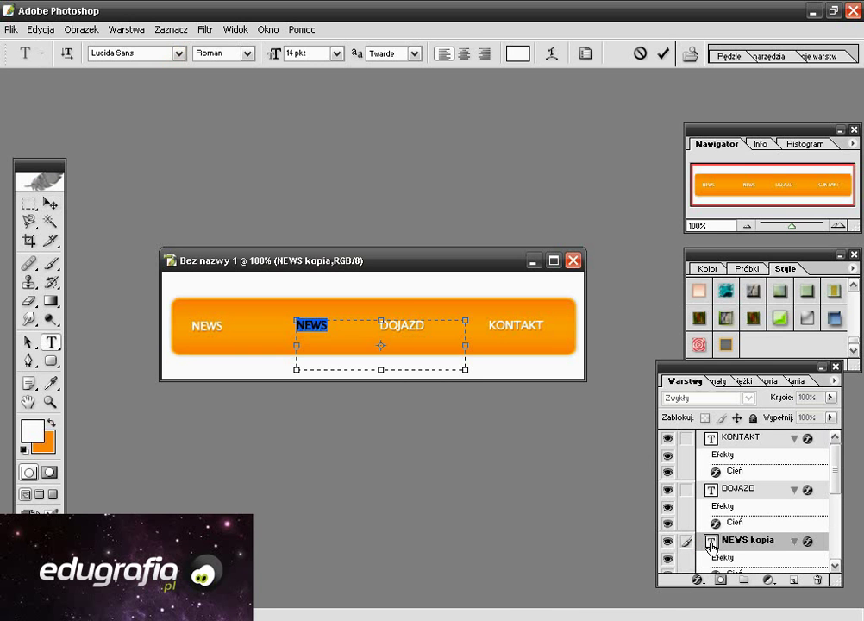
text(O NAS)
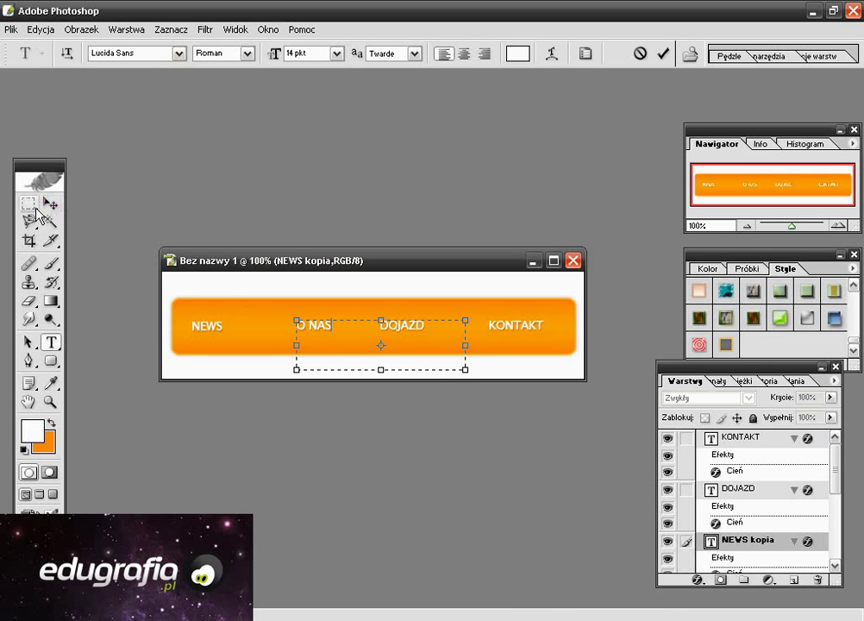
click(54, 207)
drag(322, 324, 304, 325)
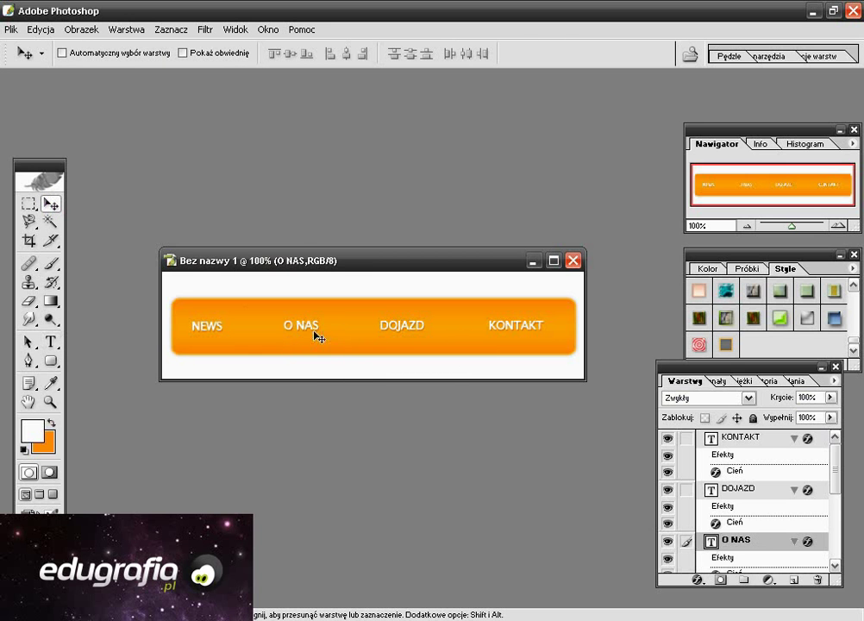
Copy O NAS next to NEWS and change it into an 11 pt '|' separator
alt+drag(314, 331, 267, 330)
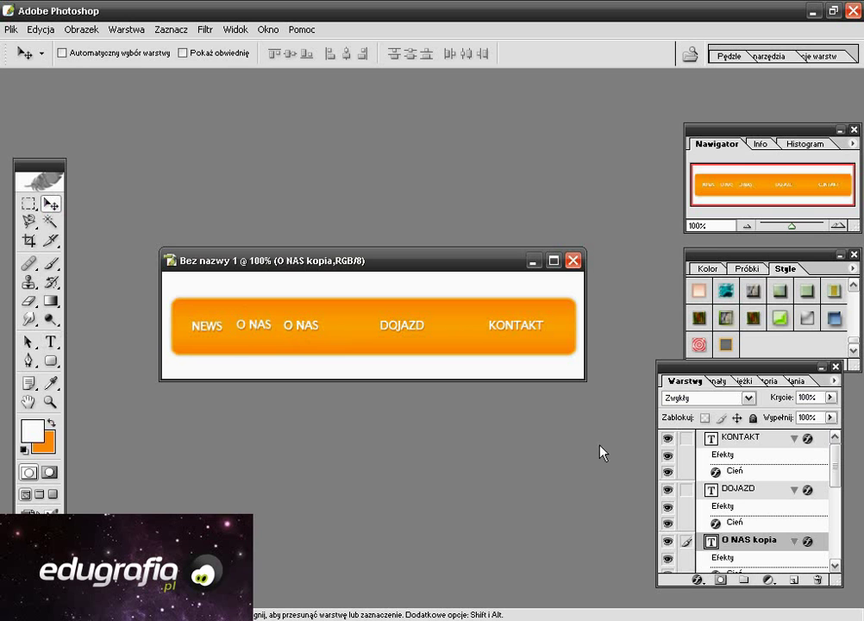
double_click(711, 541)
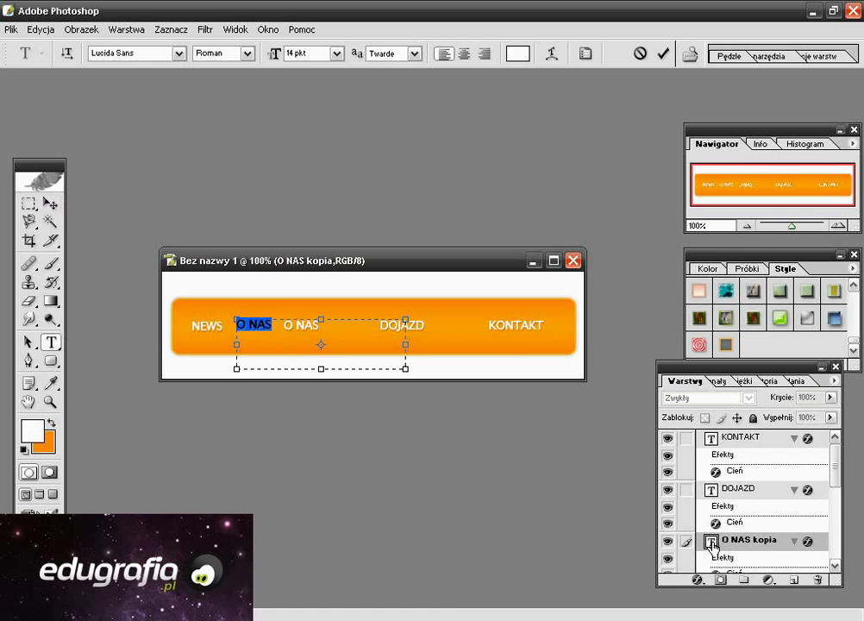
click(336, 53)
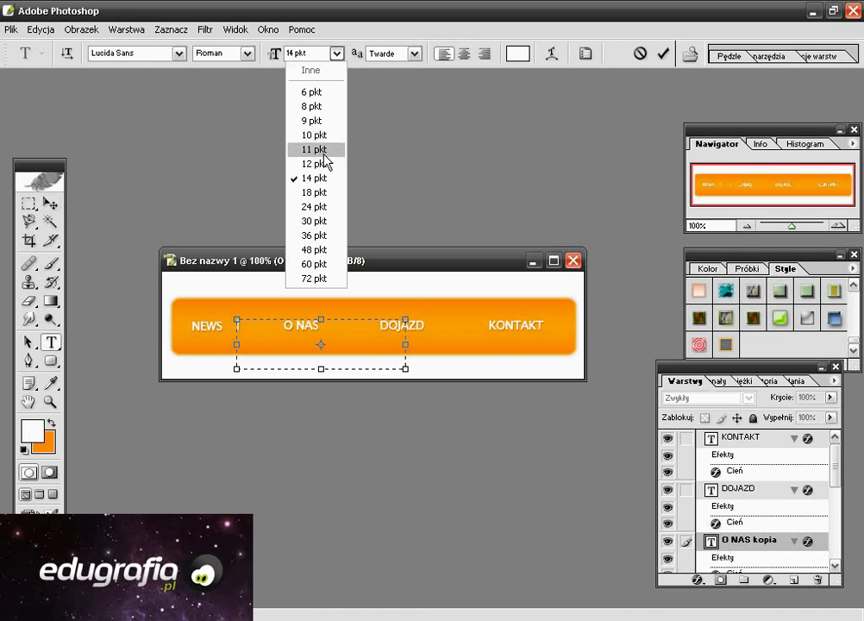
click(316, 150)
text(|)
click(51, 204)
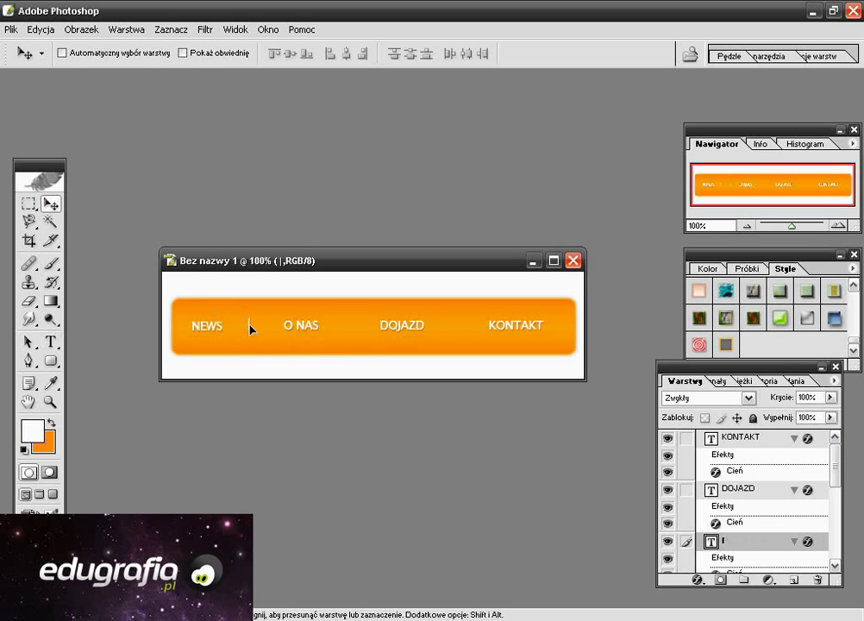
Duplicate the '|' separator twice, placing a copy between DOJAZD and KONTAKT
key(ctrl+j)
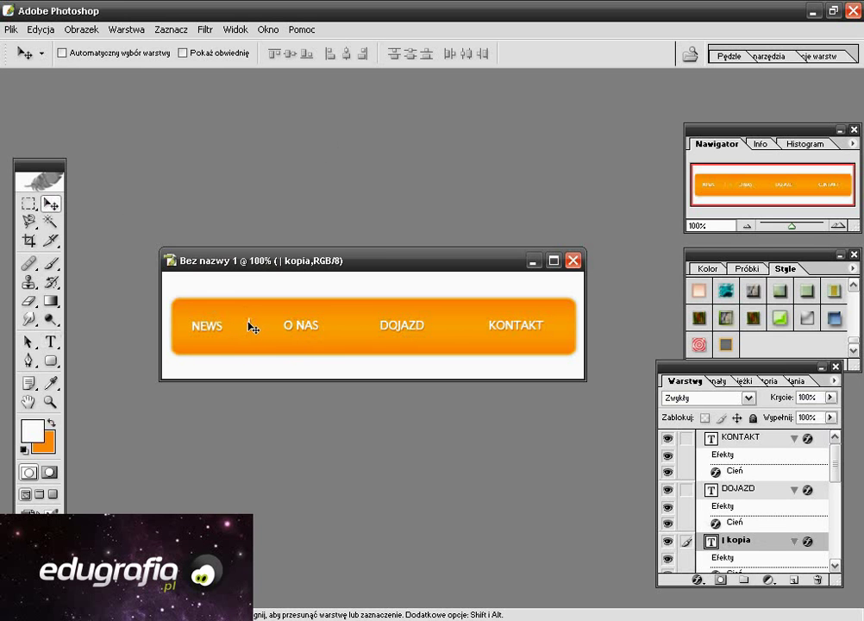
drag(267, 326, 459, 327)
key(ctrl+j)
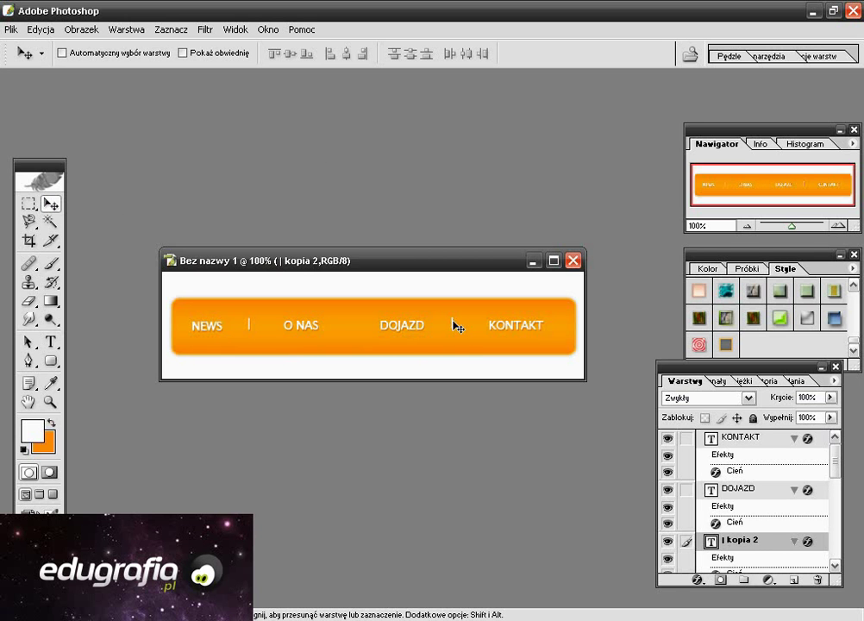